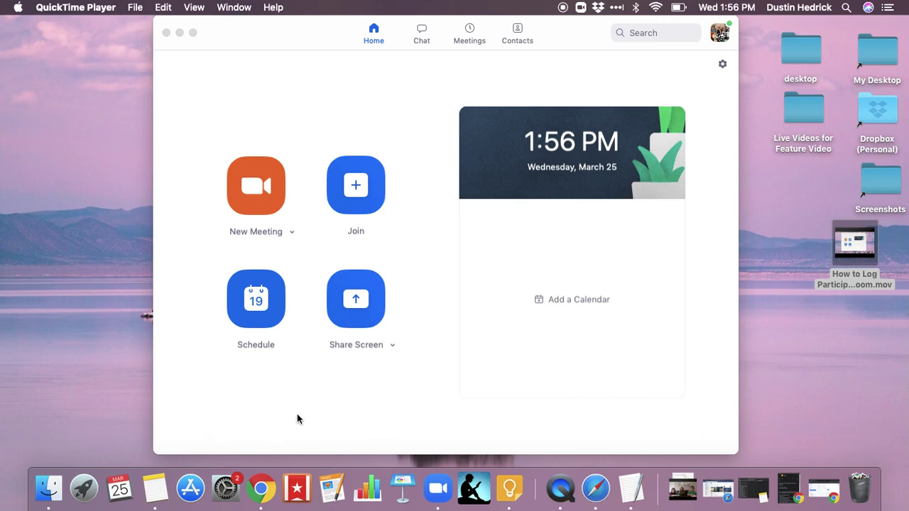
# Start scheduling a new meeting from the Zoom Home tab
pyautogui.click(250, 304)
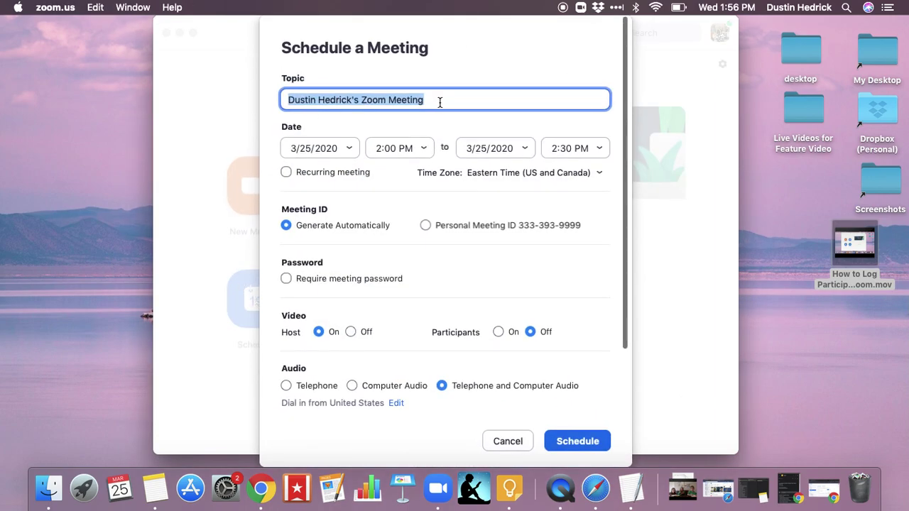
# Title the meeting 'Meeting with Team'
pyautogui.write('Mete')
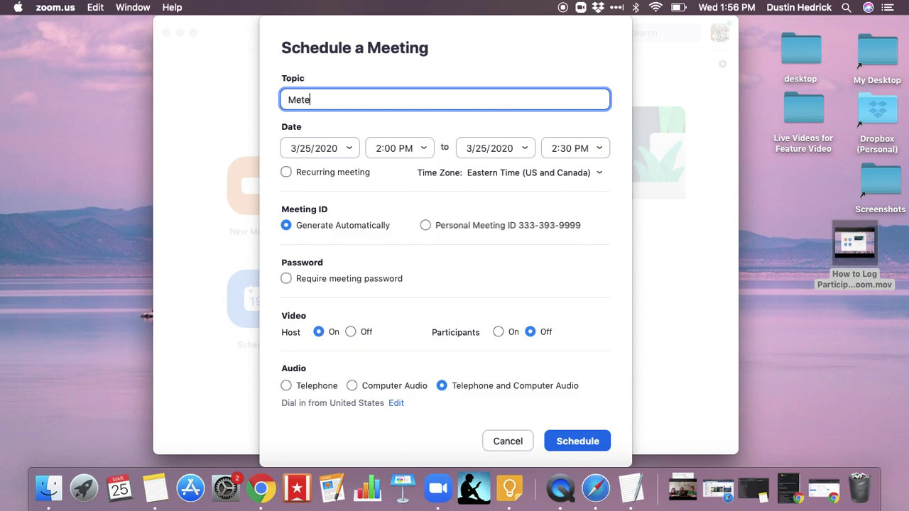
pyautogui.press('BackSpace')
pyautogui.press('BackSpace')
pyautogui.write('eting with Team')
# Keep the date at 3/25/2020 and set the meeting to run 2:30 PM to 3:00 PM
pyautogui.click(351, 148)
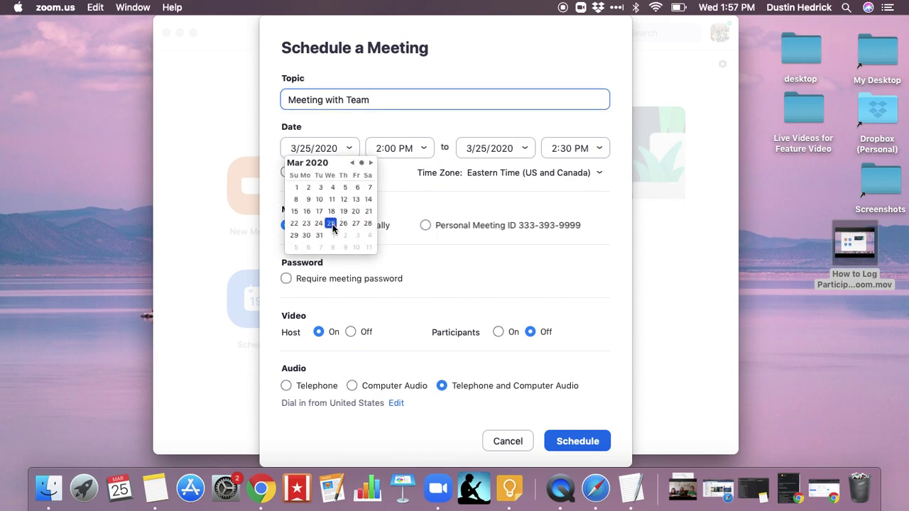
pyautogui.click(332, 226)
pyautogui.click(425, 148)
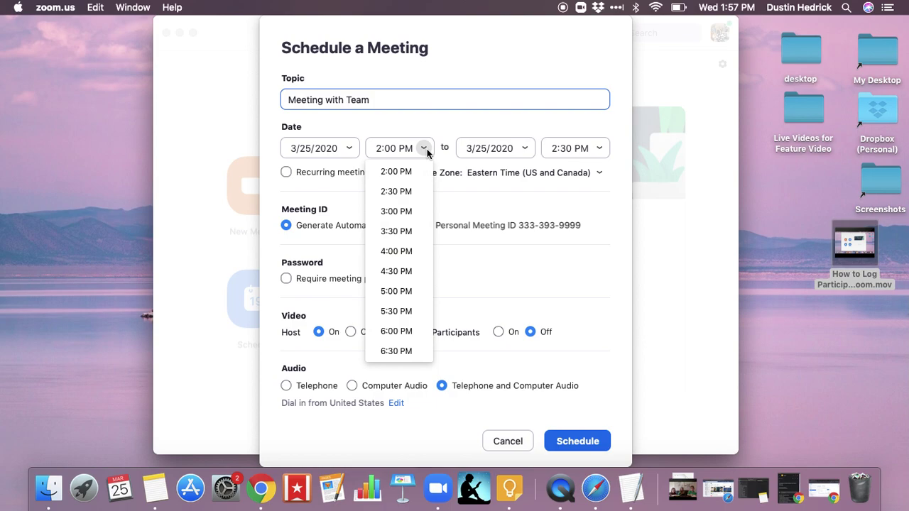
pyautogui.click(397, 191)
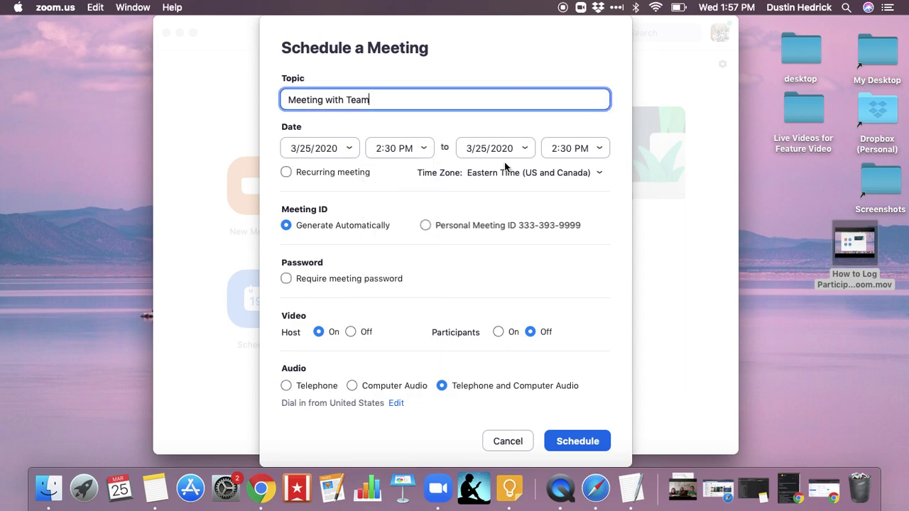
pyautogui.click(603, 148)
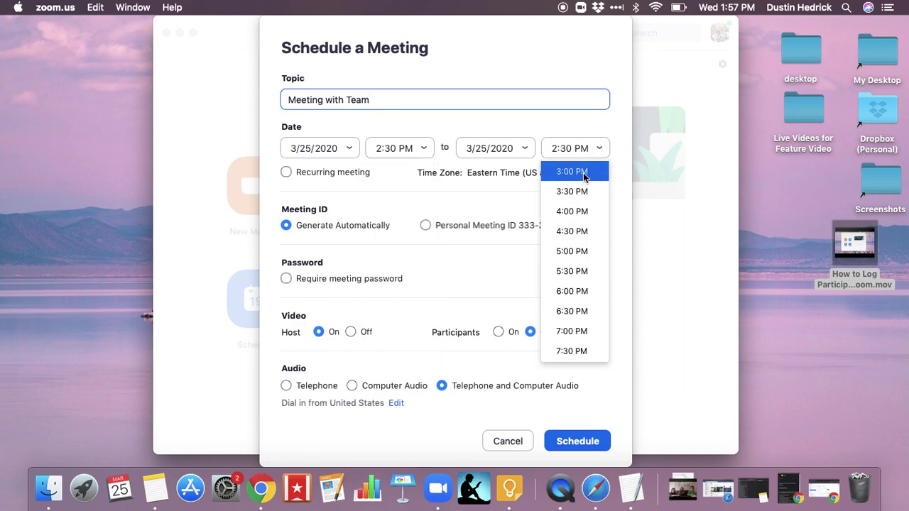
pyautogui.click(591, 186)
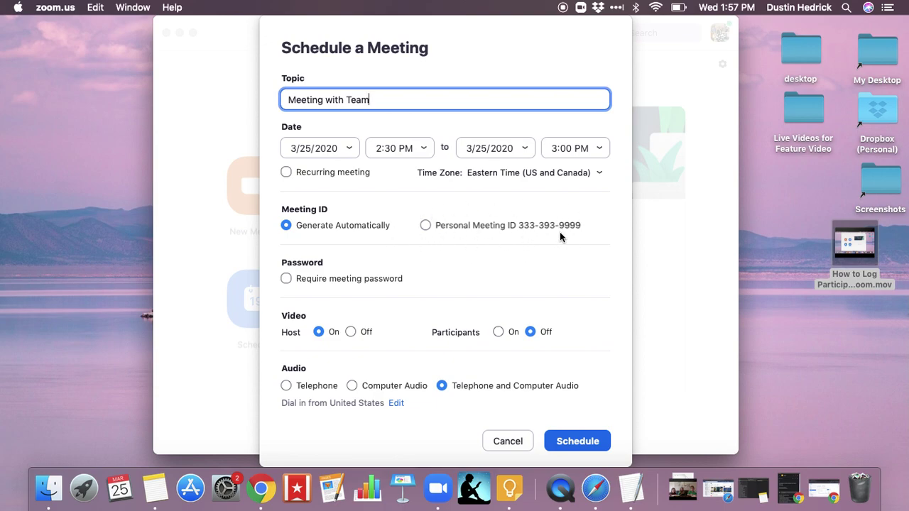
# Turn participants' video on
pyautogui.scroll(-2, 560, 232)
pyautogui.scroll(2, 559, 231)
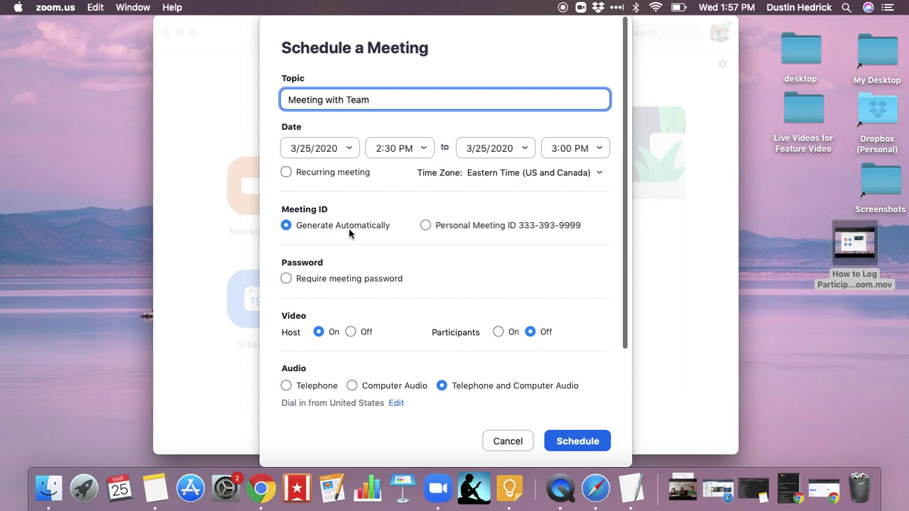
pyautogui.scroll(-5, 349, 228)
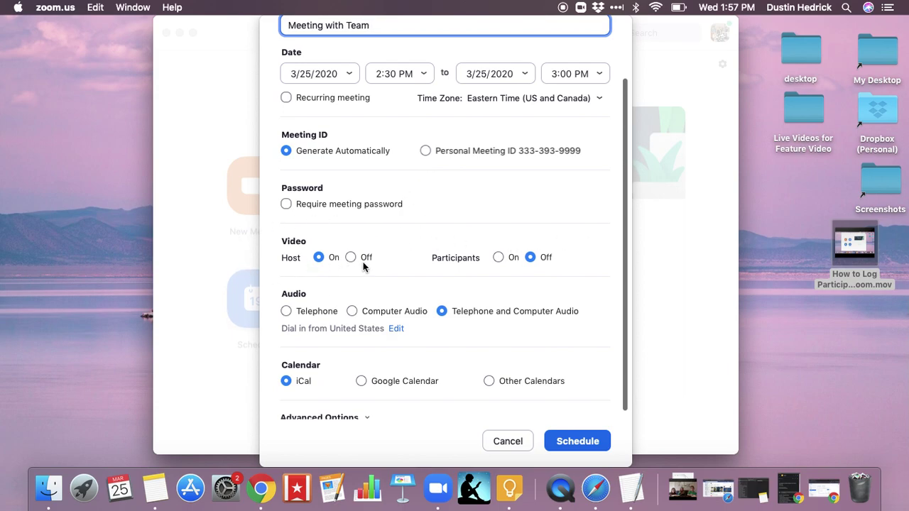
pyautogui.click(498, 258)
# Enable join before host under Advanced Options and save the scheduled meeting
pyautogui.scroll(-1, 380, 292)
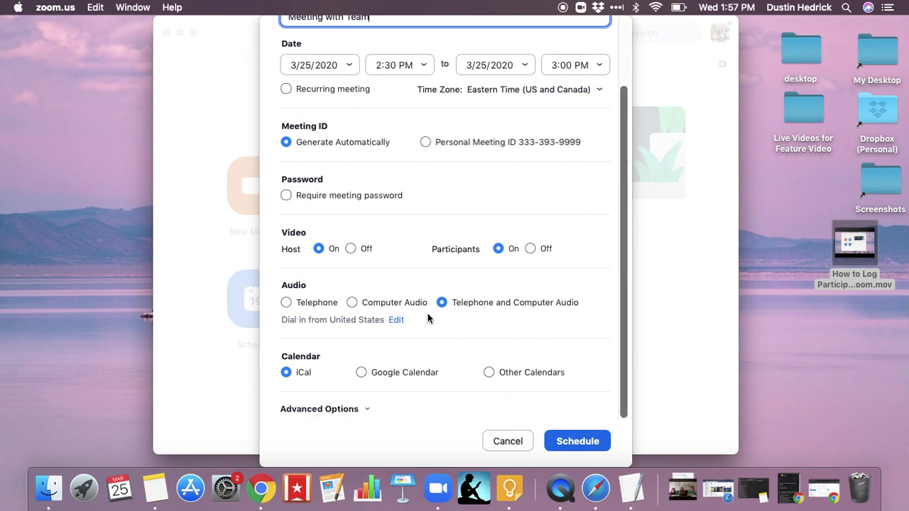
pyautogui.click(368, 411)
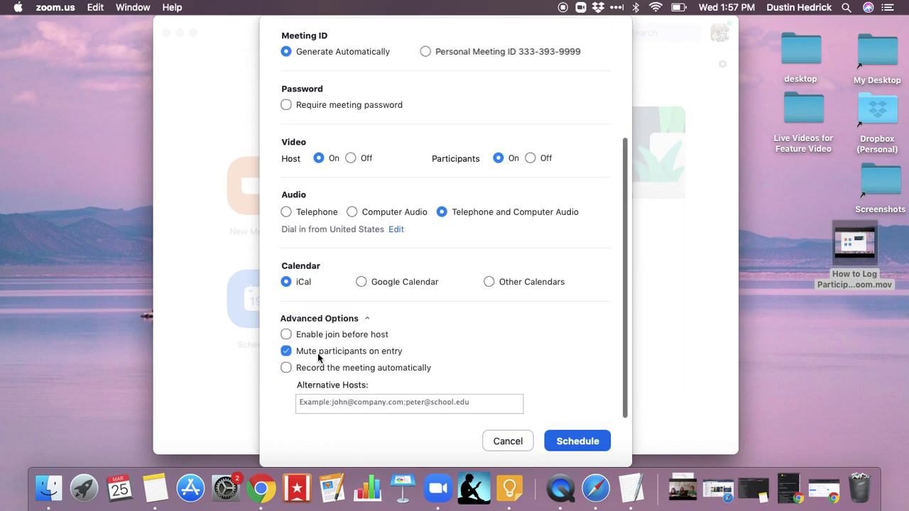
pyautogui.click(287, 336)
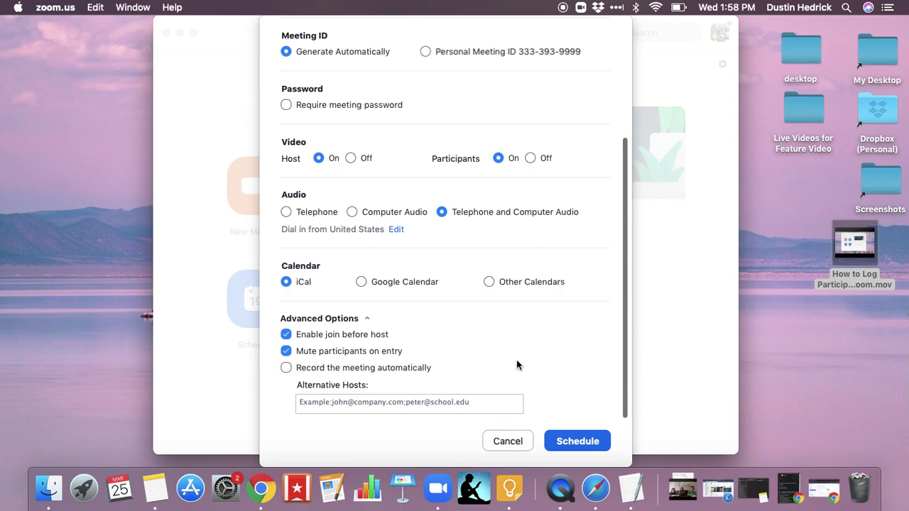
pyautogui.click(570, 441)
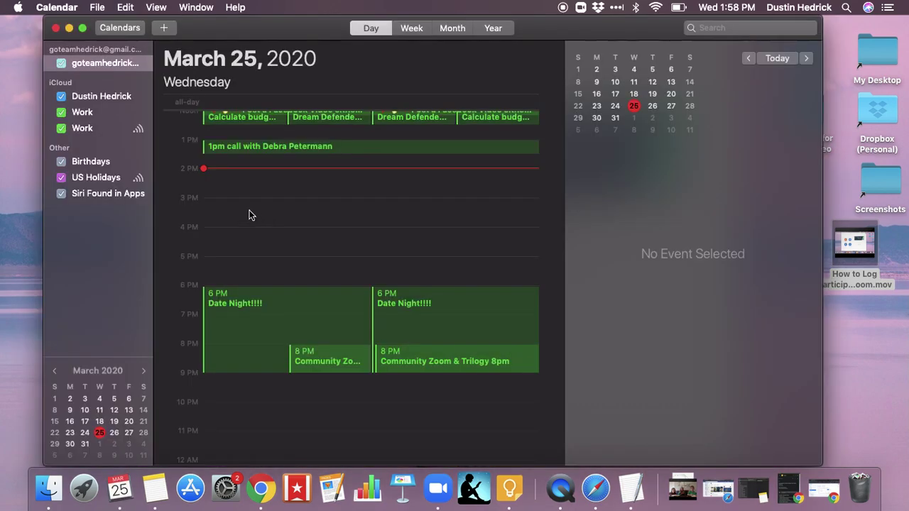
# Add the meeting as an event in the Work calendar
pyautogui.click(483, 172)
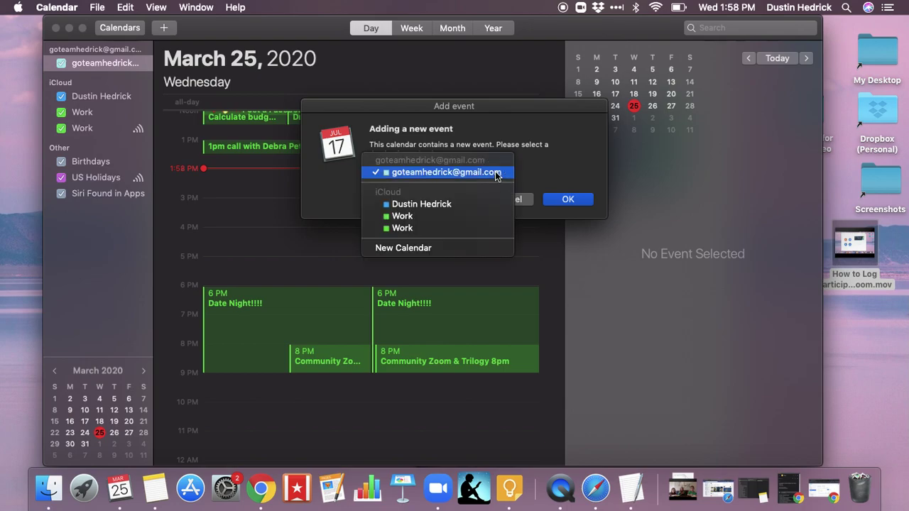
pyautogui.click(420, 228)
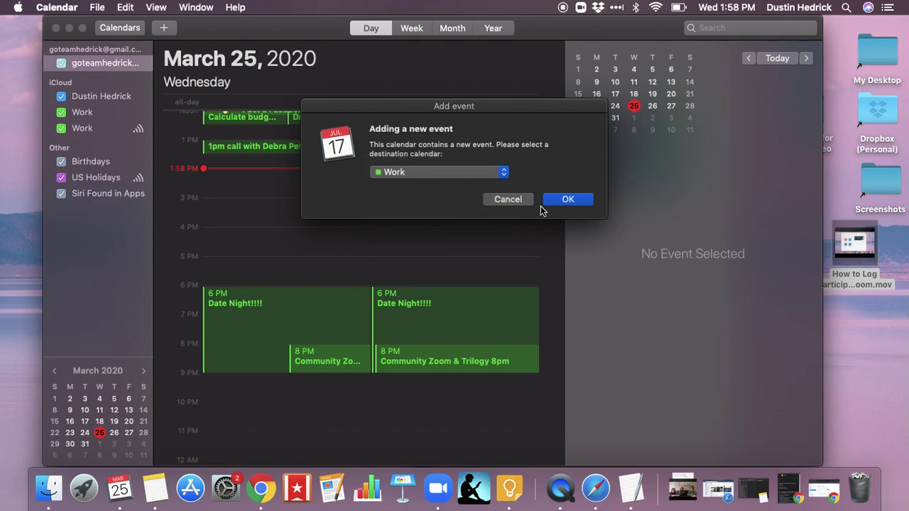
pyautogui.click(568, 199)
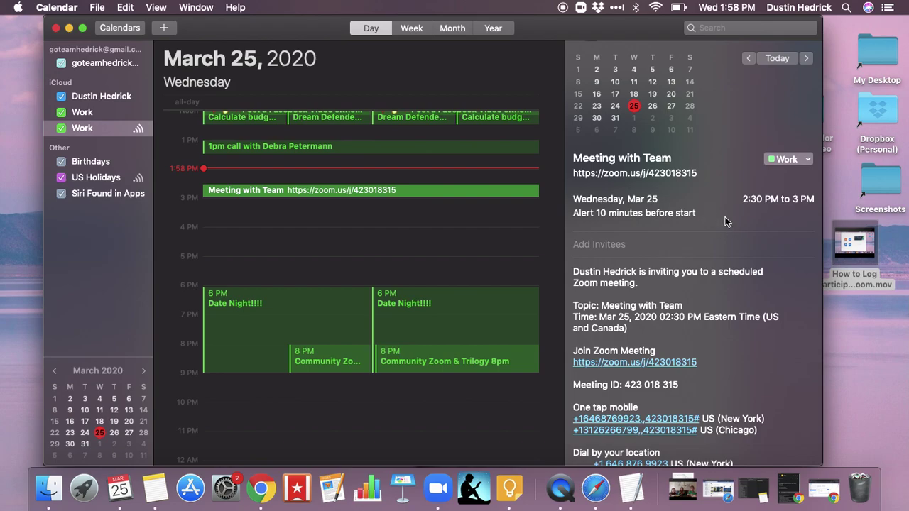
# Review the event inspector, then open the Meeting with Team event's editable details
pyautogui.scroll(-2, 741, 308)
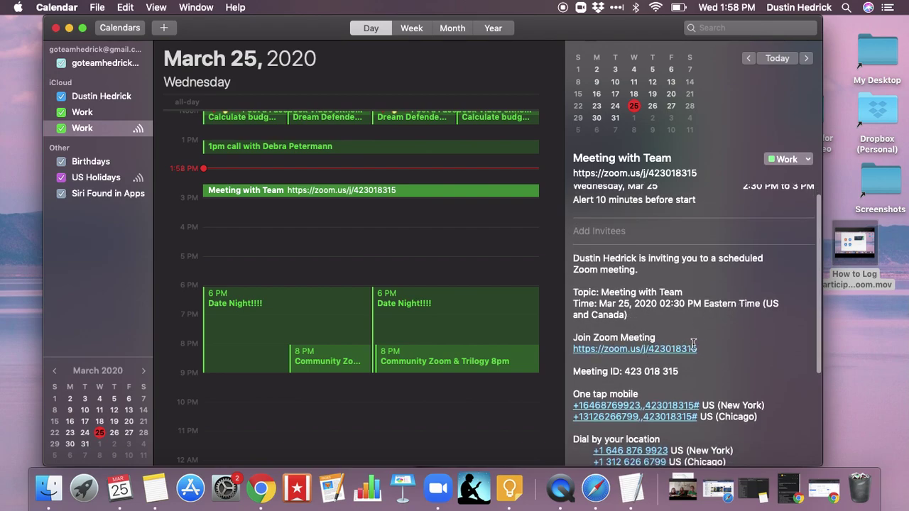
pyautogui.scroll(-4, 693, 344)
pyautogui.scroll(-5, 693, 344)
pyautogui.scroll(5, 694, 344)
pyautogui.scroll(5, 693, 344)
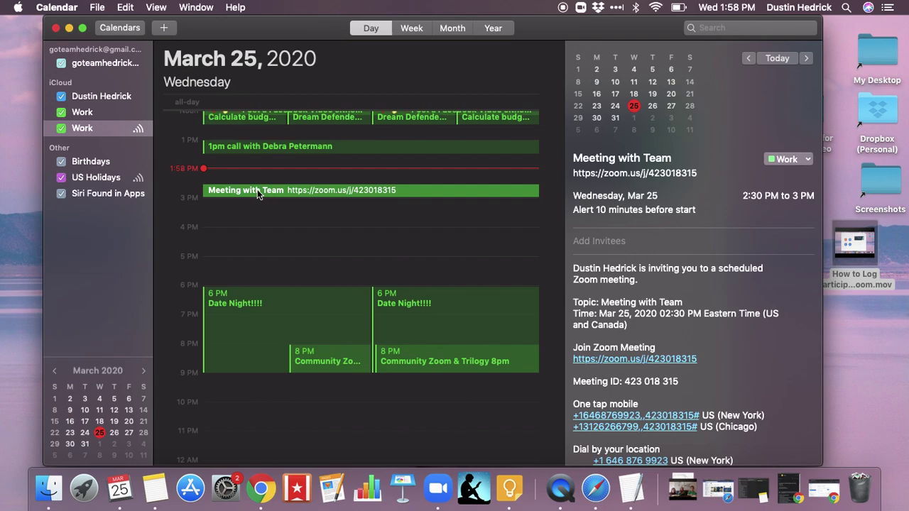
pyautogui.press('super+i')
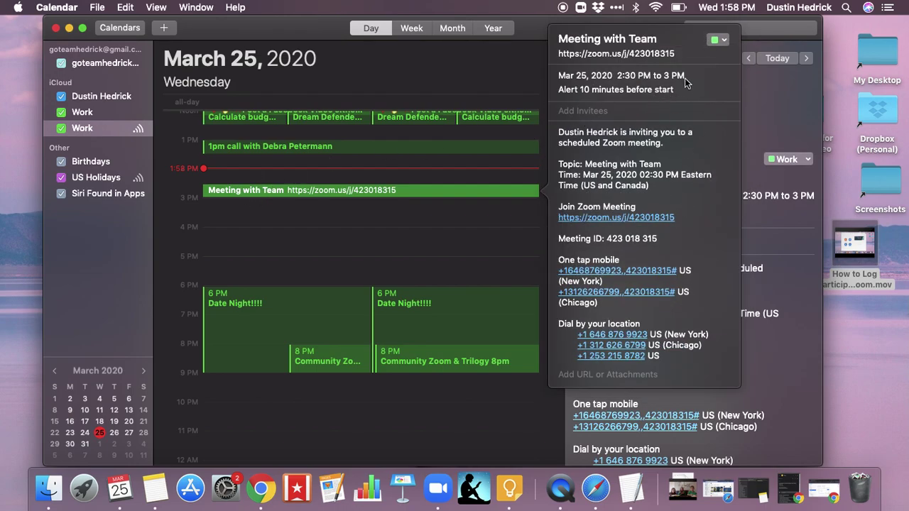
# Keep the event in the Work calendar and enter an invitee's e-mail address
pyautogui.click(723, 41)
pyautogui.click(724, 44)
pyautogui.click(596, 112)
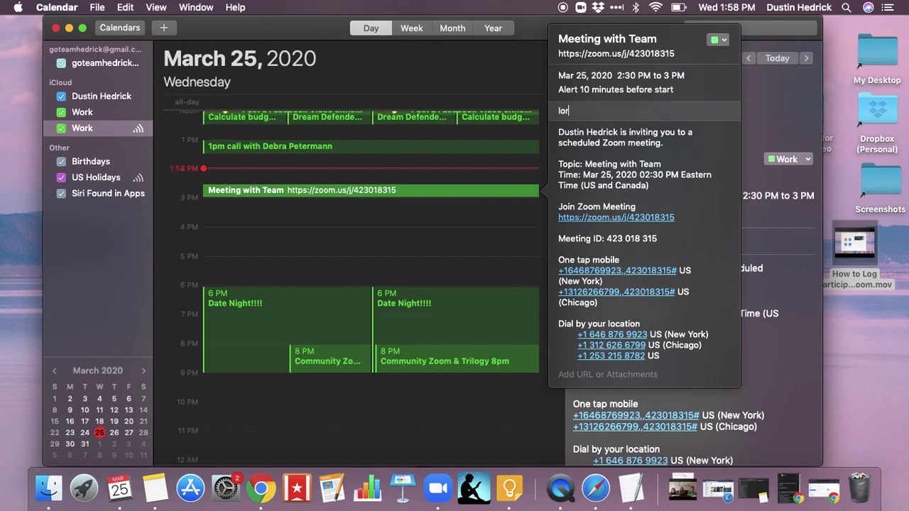
# Delete the invitee's e-mail address and close the event details popover
pyautogui.moveTo(642, 112); pyautogui.dragTo(554, 115)
pyautogui.press('BackSpace')
pyautogui.click(547, 26)
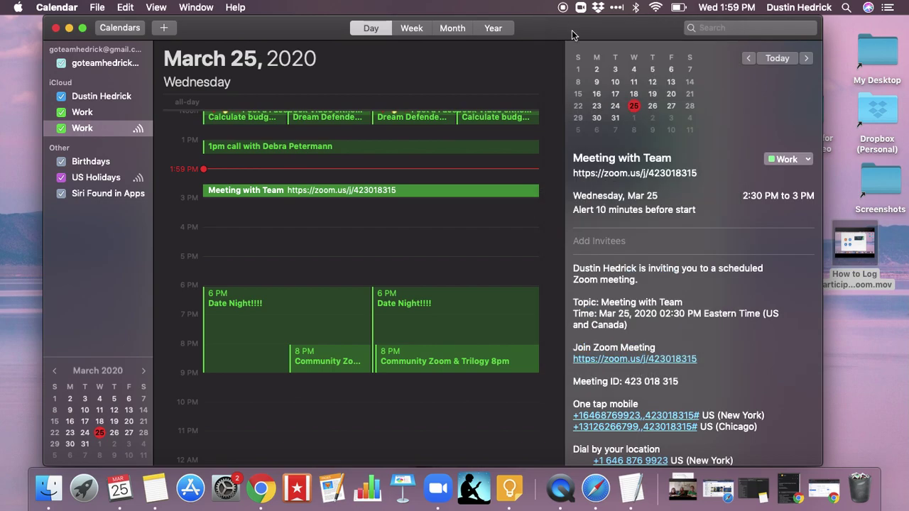